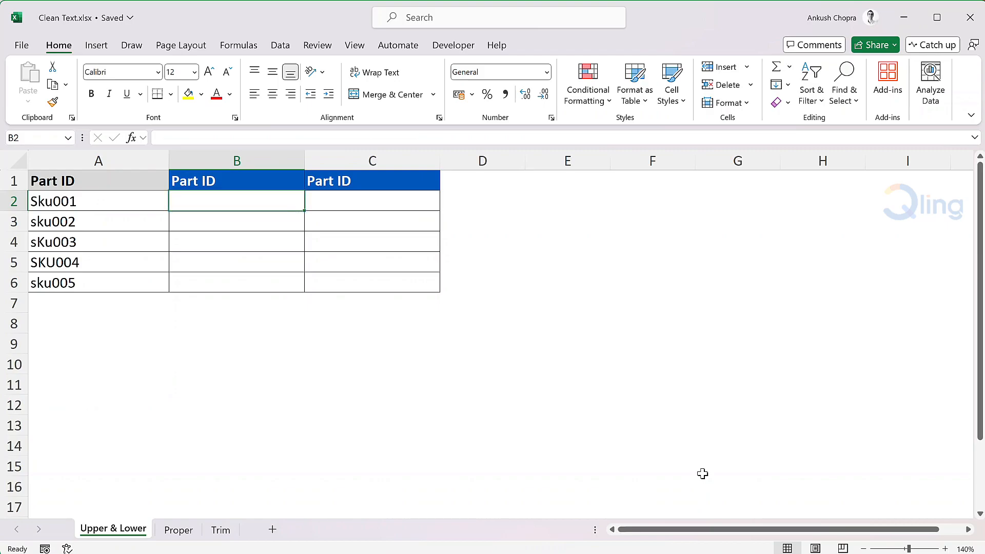
- Convert the part IDs to uppercase by entering =UPPER(A2) in B2 and filling it down to B6
type("=Upp")
key("Tab")
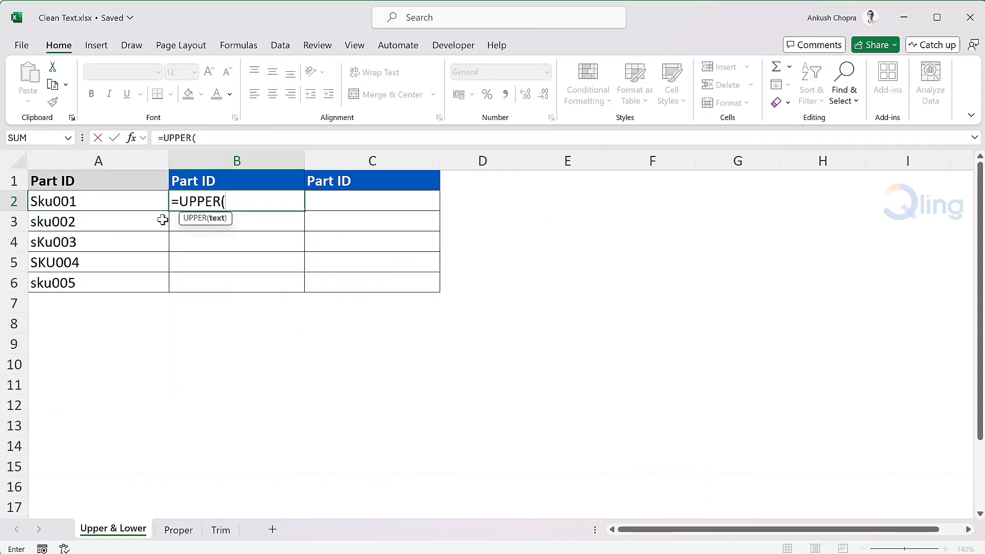
left_click(147, 200)
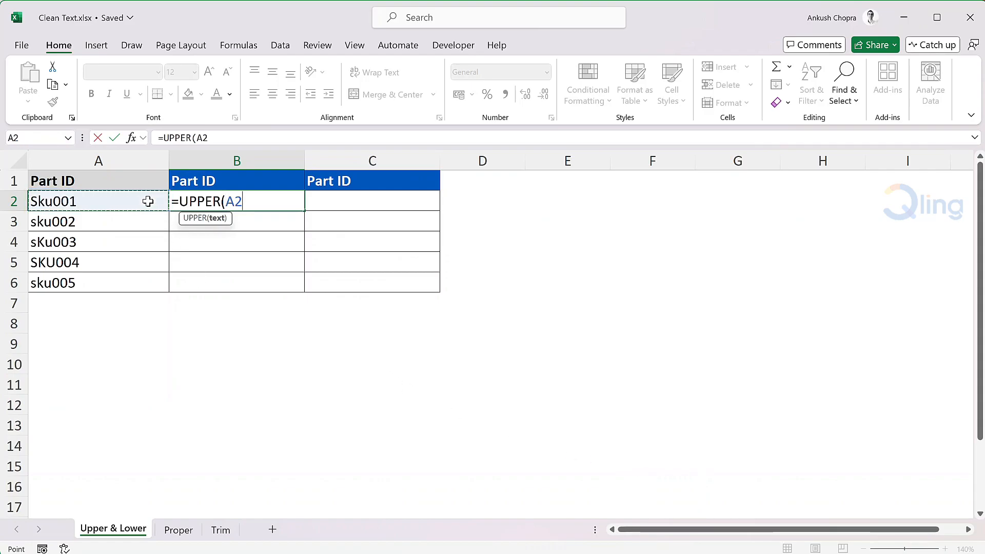
key("Return")
left_click(292, 200)
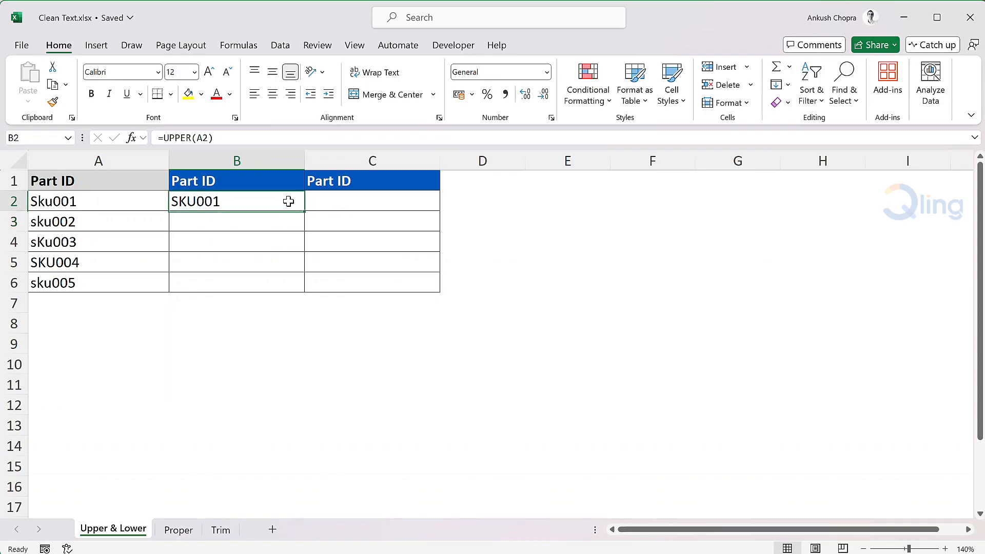
double_click(303, 212)
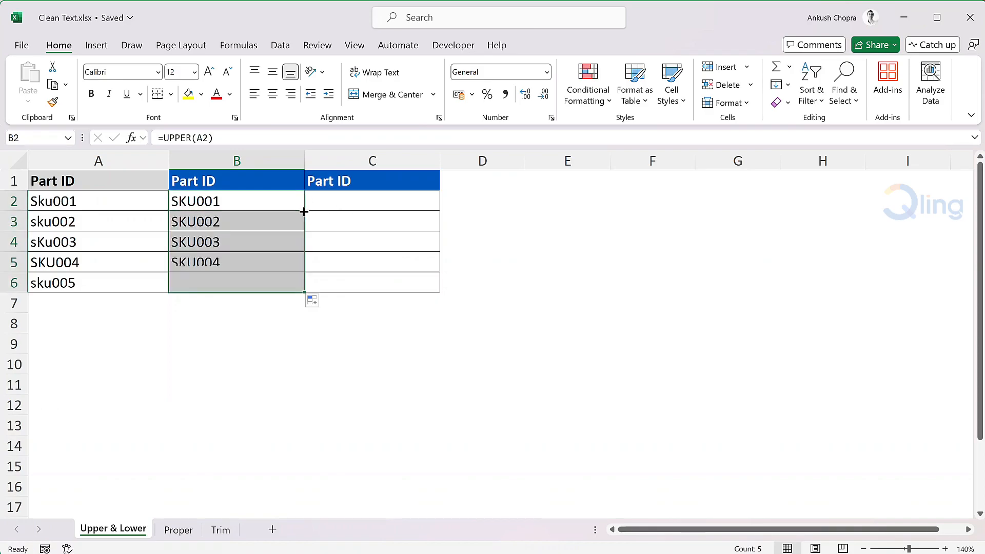
left_click(292, 199)
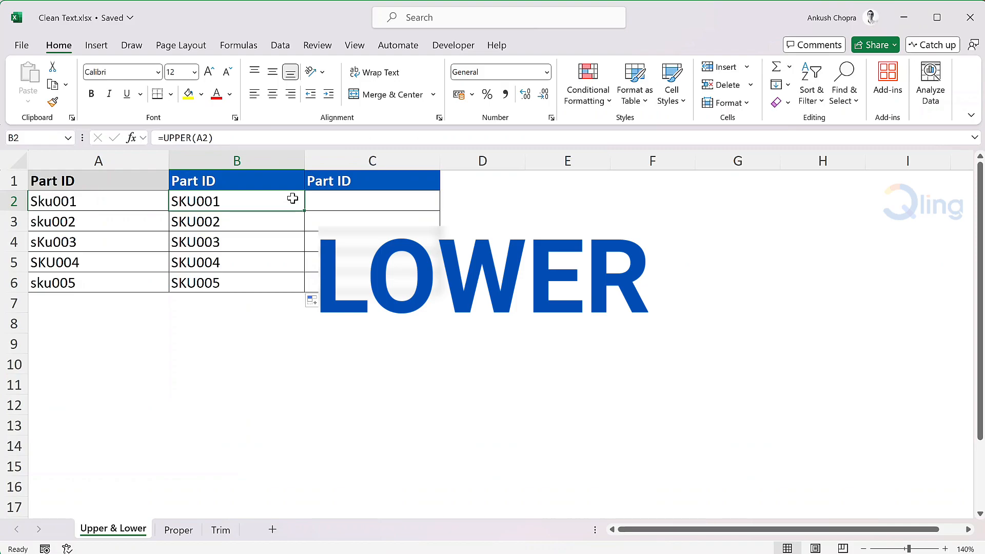
- Convert the part IDs to lowercase by entering =LOWER(A2) in C2 and filling it down to C6
left_click(384, 204)
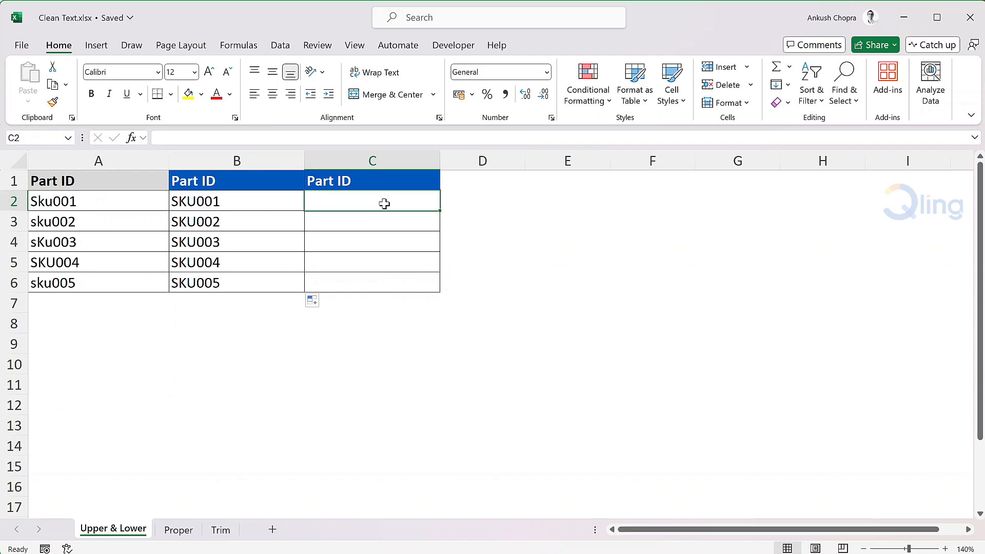
type("=low")
key("Tab")
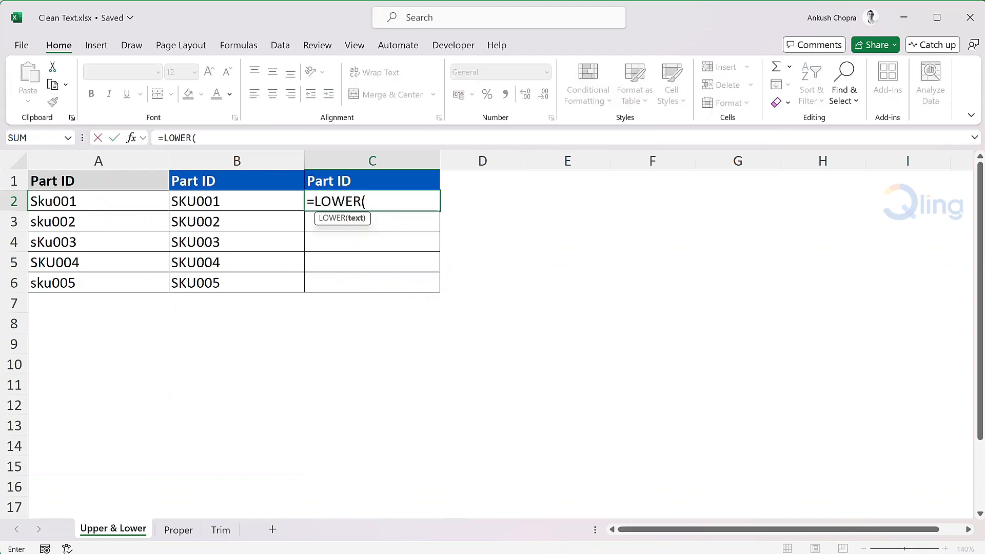
left_click(151, 200)
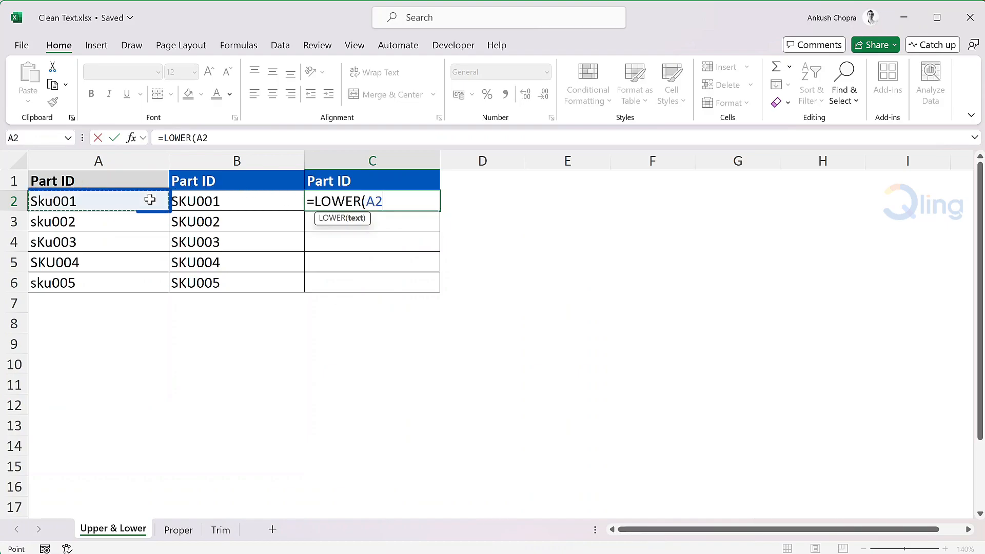
key("Return")
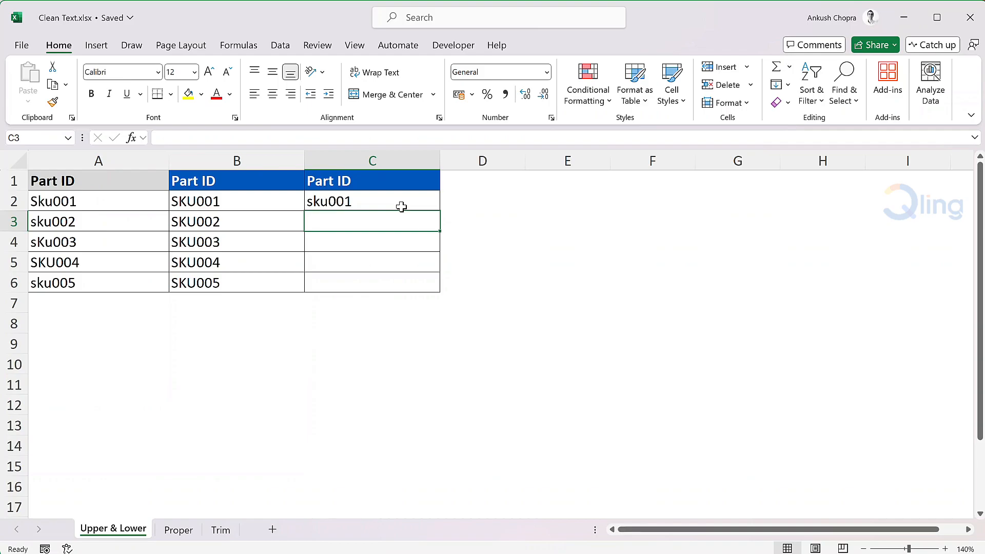
left_click(401, 206)
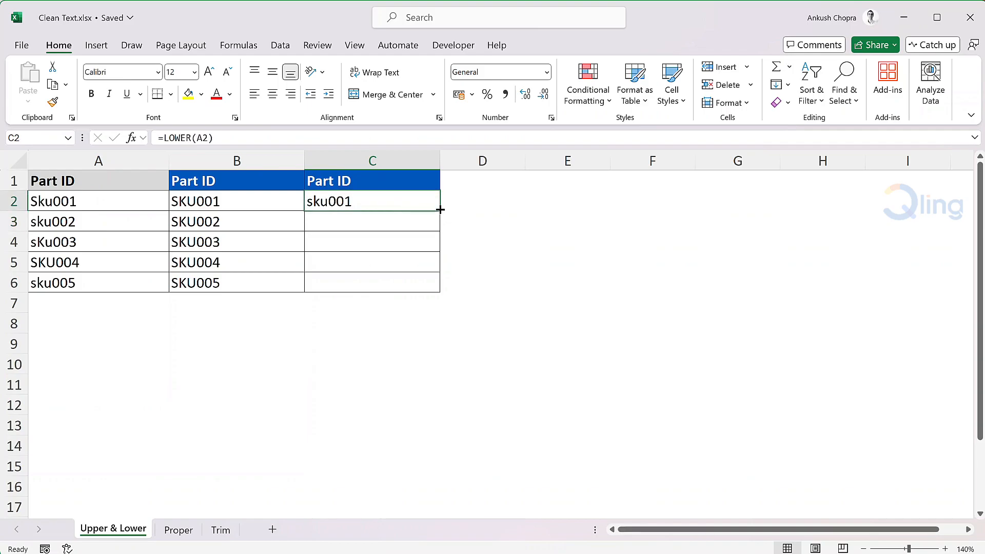
double_click(439, 211)
left_click(460, 202)
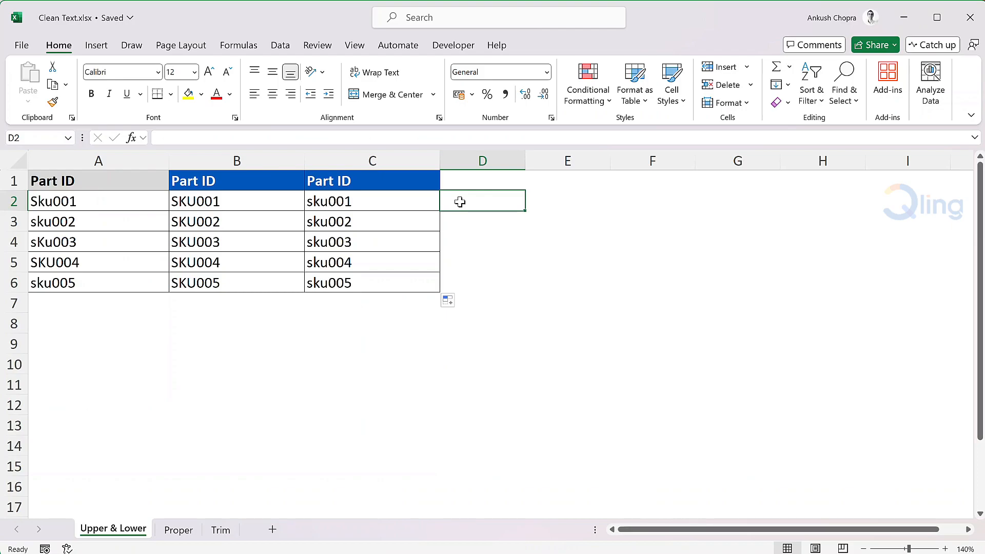
- On the Proper sheet, capitalize the names by entering =PROPER(A2) in B2 and filling it down to B6
left_click(178, 530)
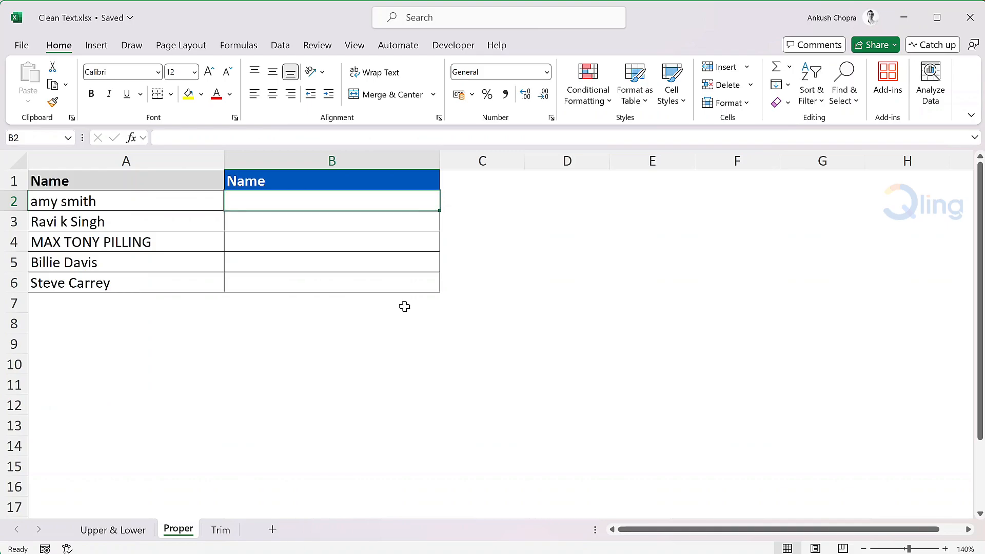
type("=proper")
key("Tab")
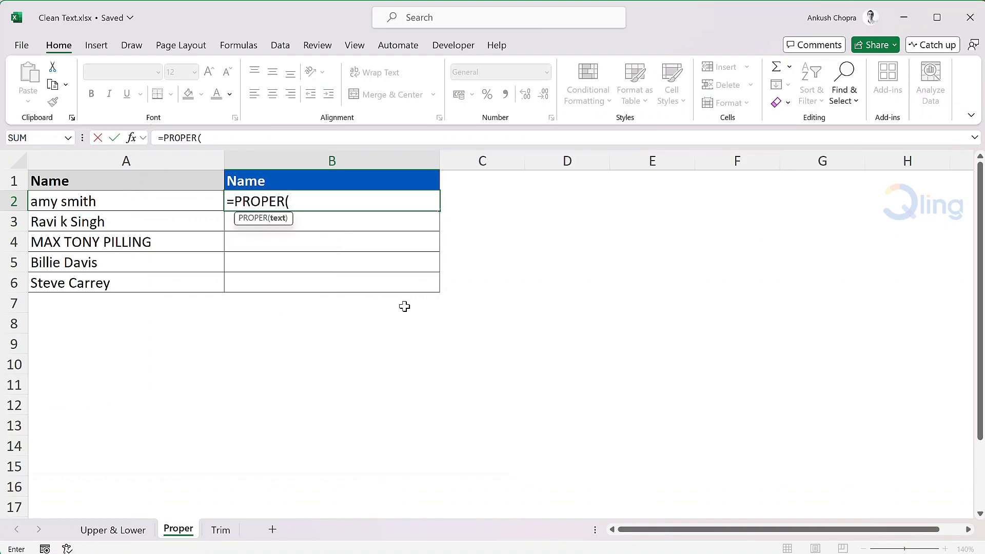
type("A2")
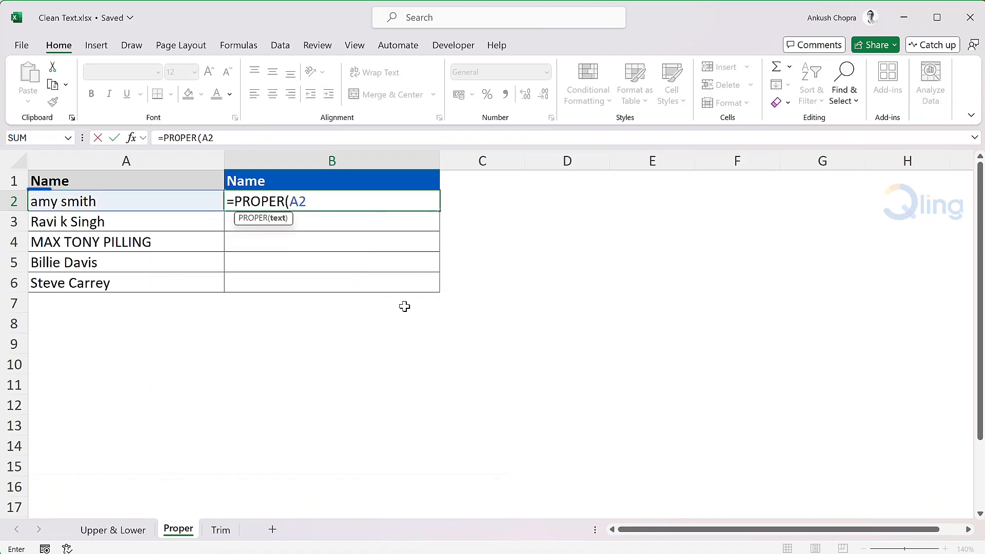
type(")")
key("Return")
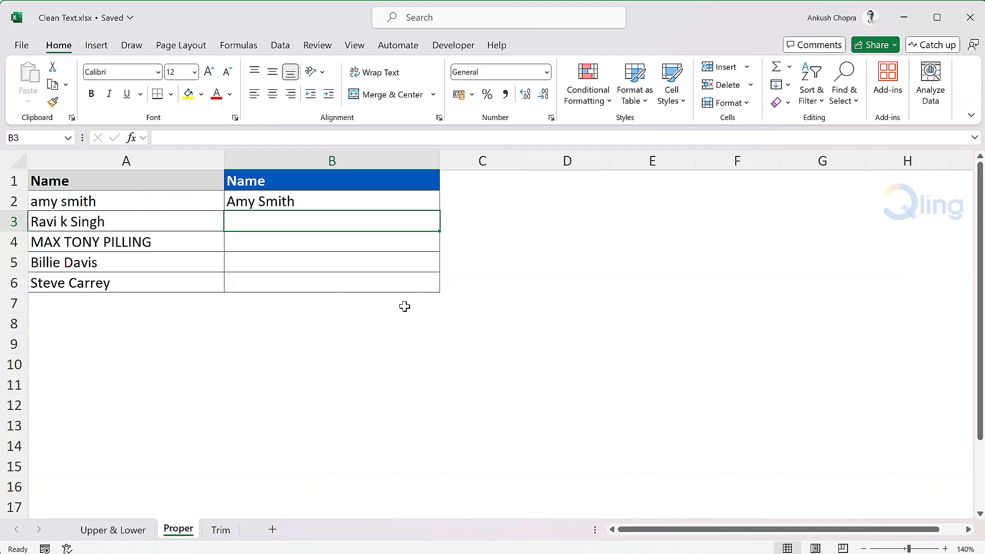
left_click(424, 205)
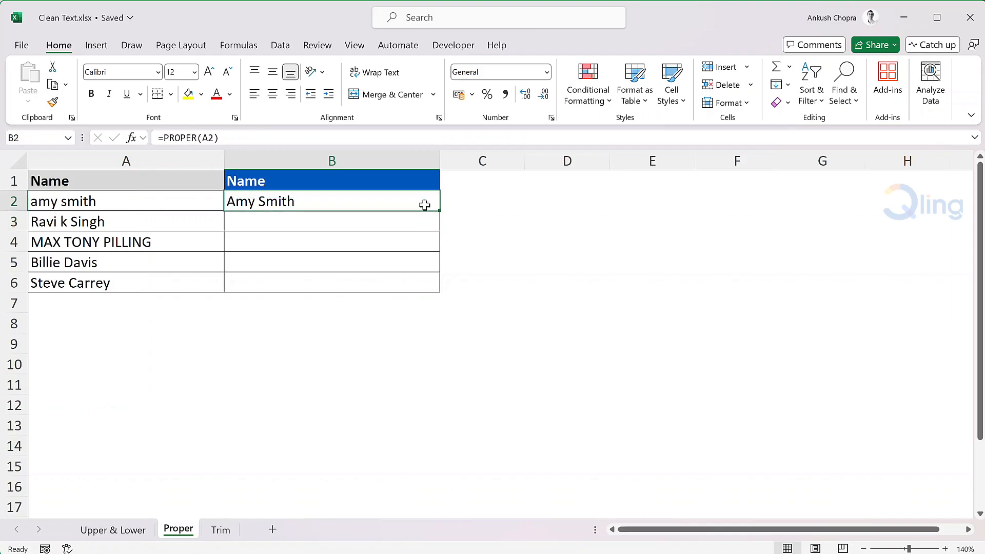
left_click_drag(440, 209, 427, 286)
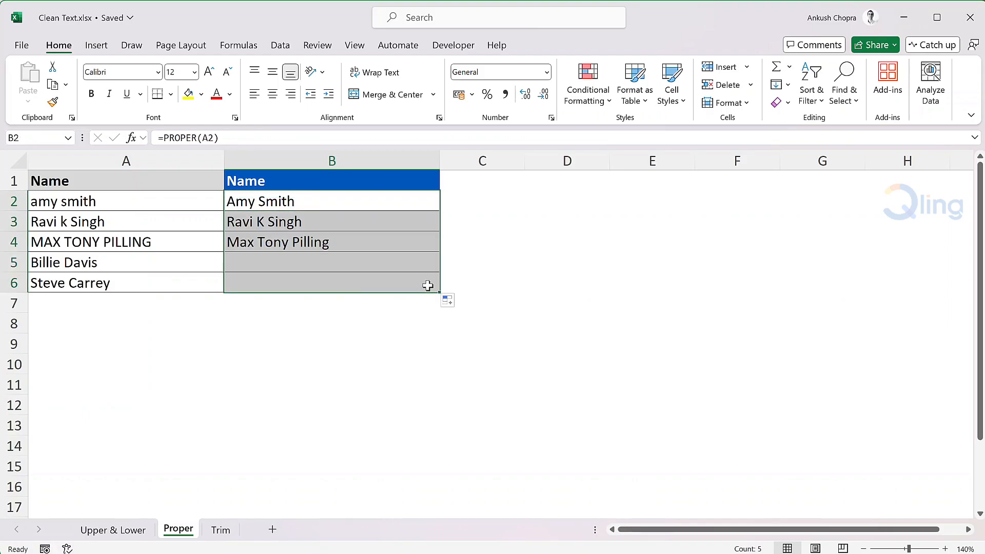
left_click(430, 285)
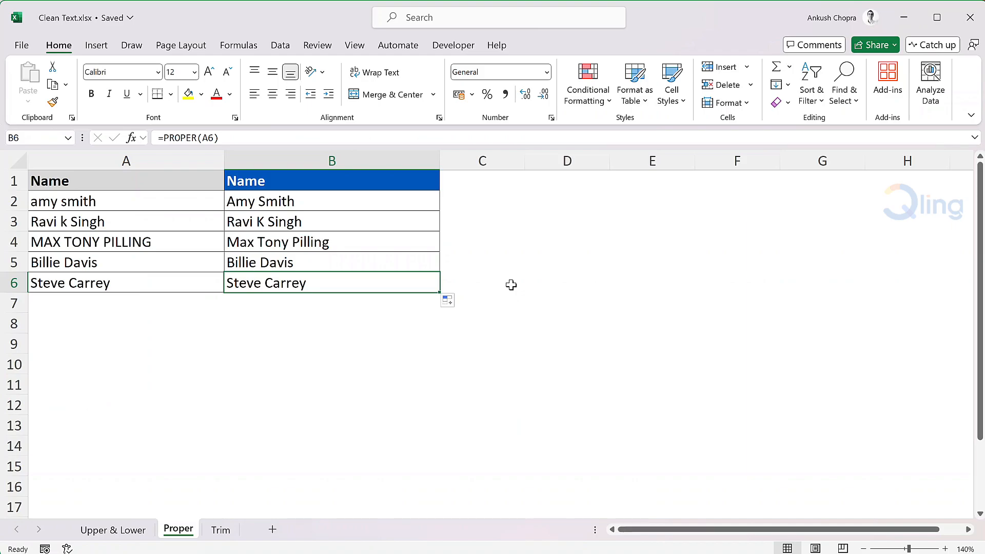
- On the Trim sheet, remove extra spaces from the names by entering =TRIM(A2) in B2 and filling it down to B6
left_click(226, 530)
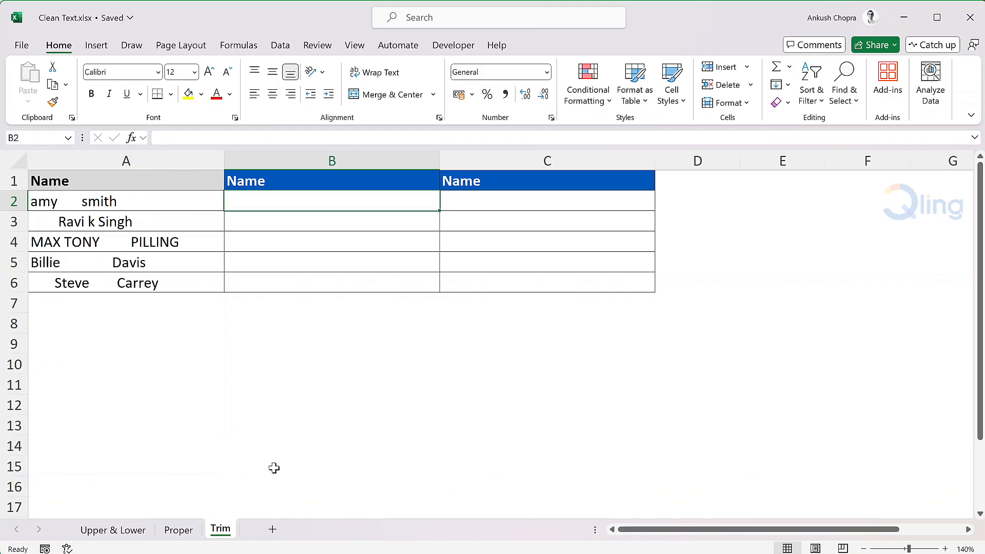
double_click(214, 242)
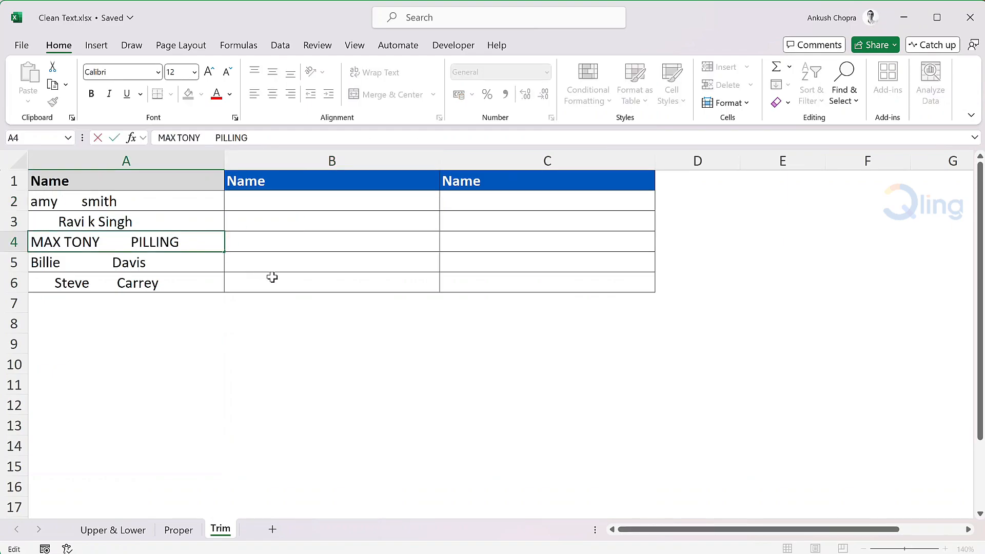
key("Return")
left_click(311, 198)
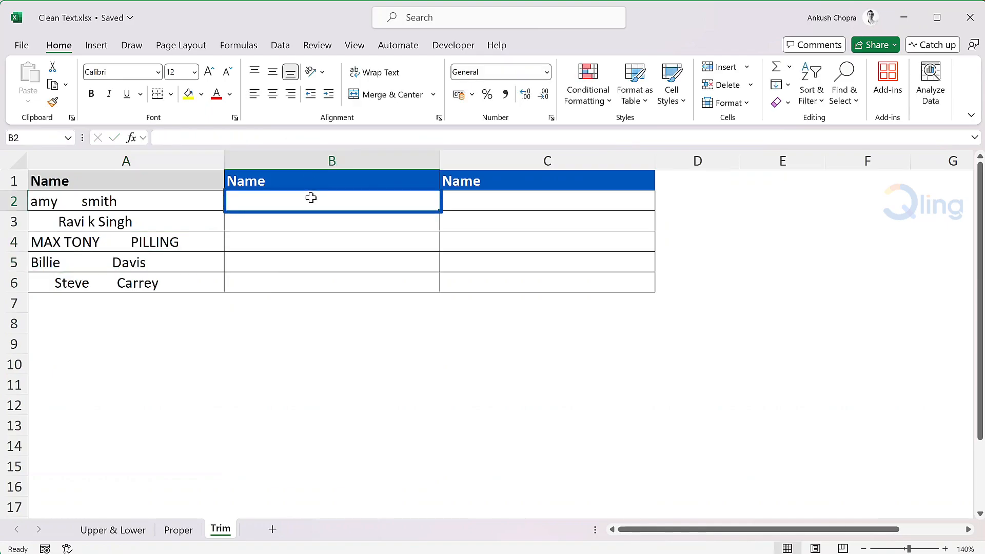
type("=tri")
key("Tab")
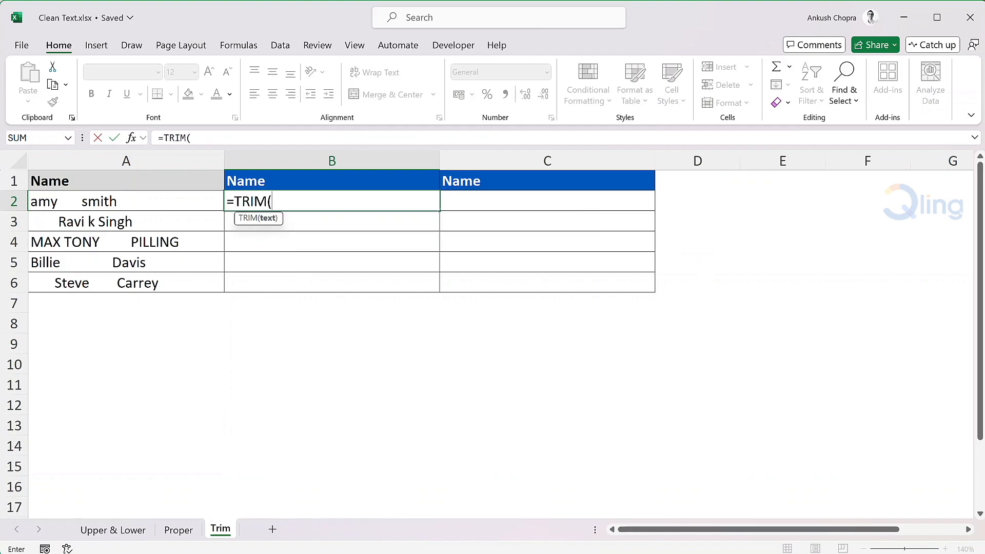
type("A2)")
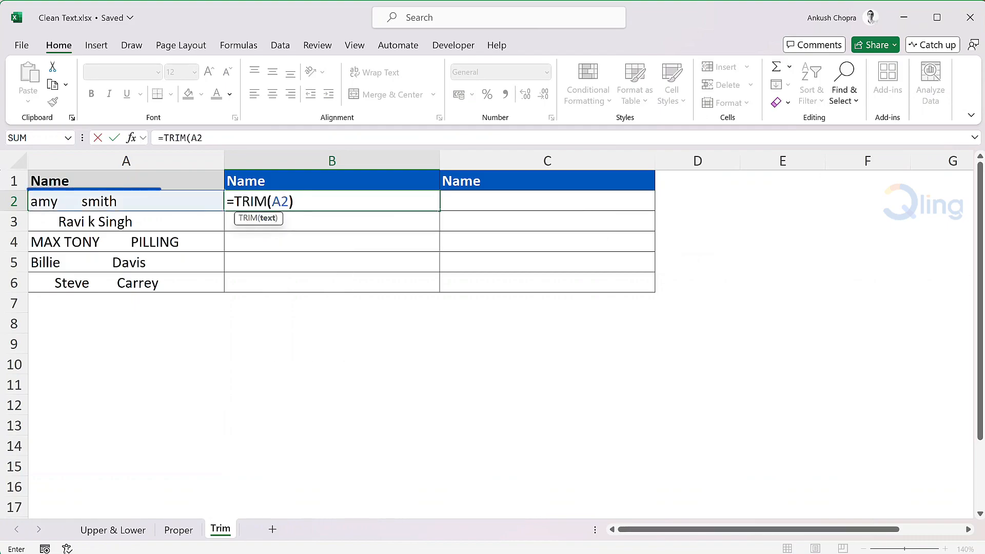
key("Return")
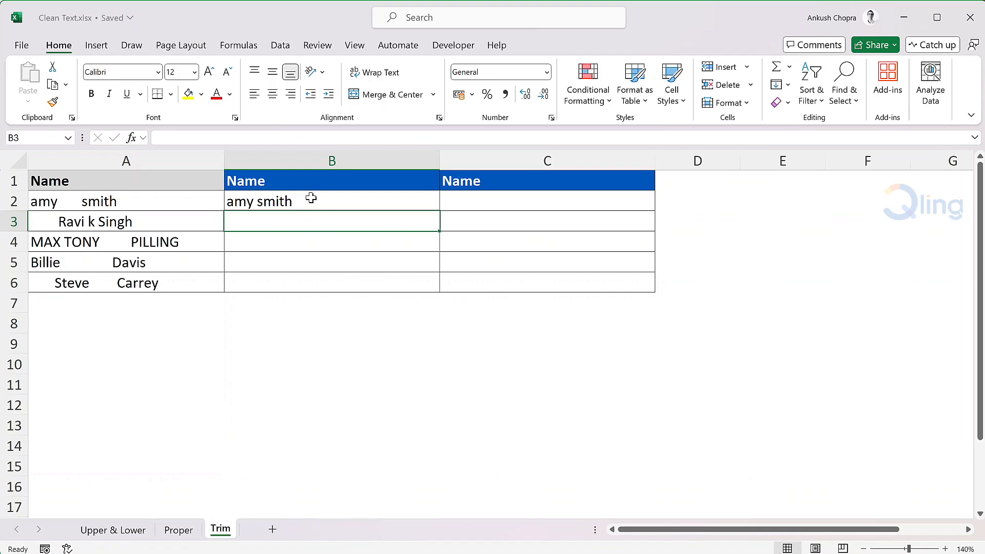
left_click(330, 196)
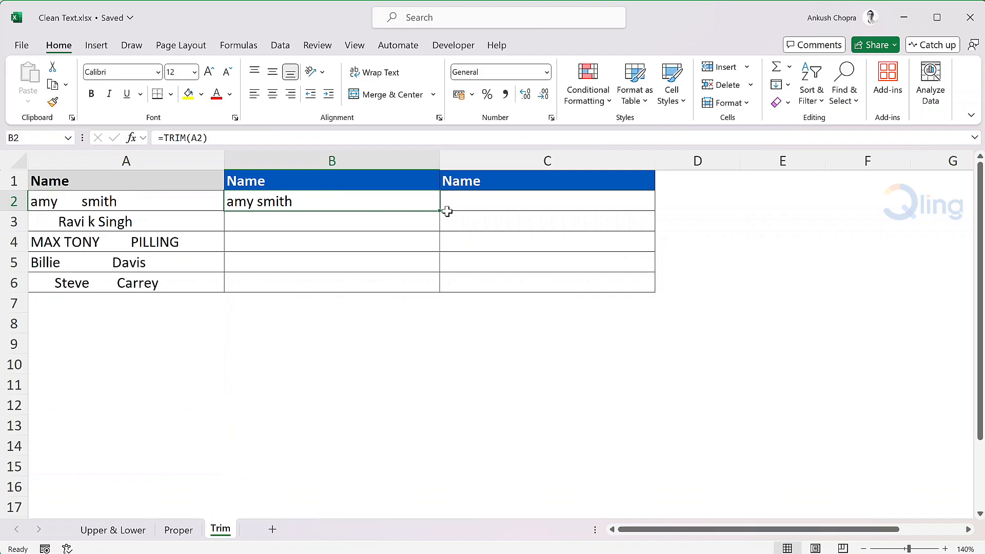
double_click(441, 211)
left_click(434, 205)
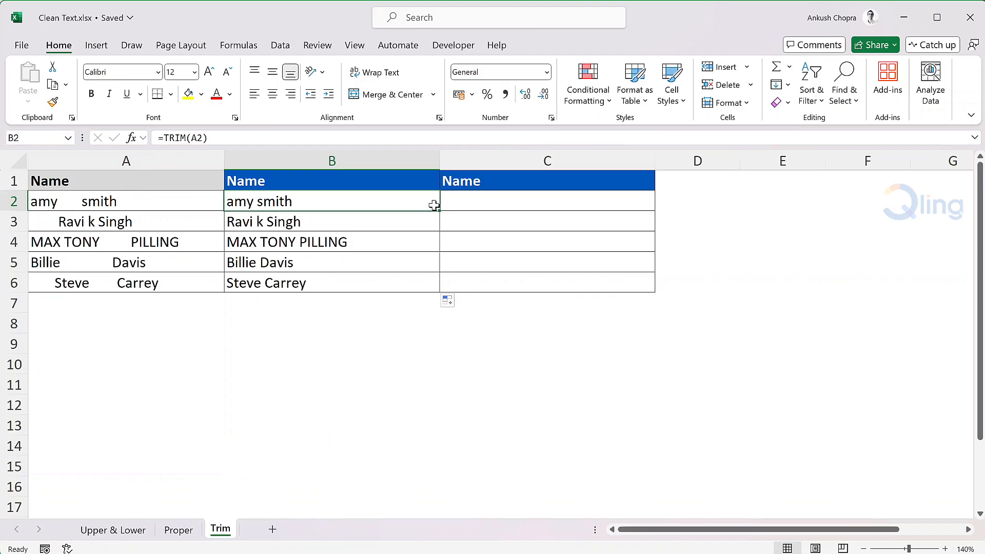
- Trim and capitalize the names together by entering =PROPER(TRIM(A2)) in C2 and filling it down to C6
left_click(469, 200)
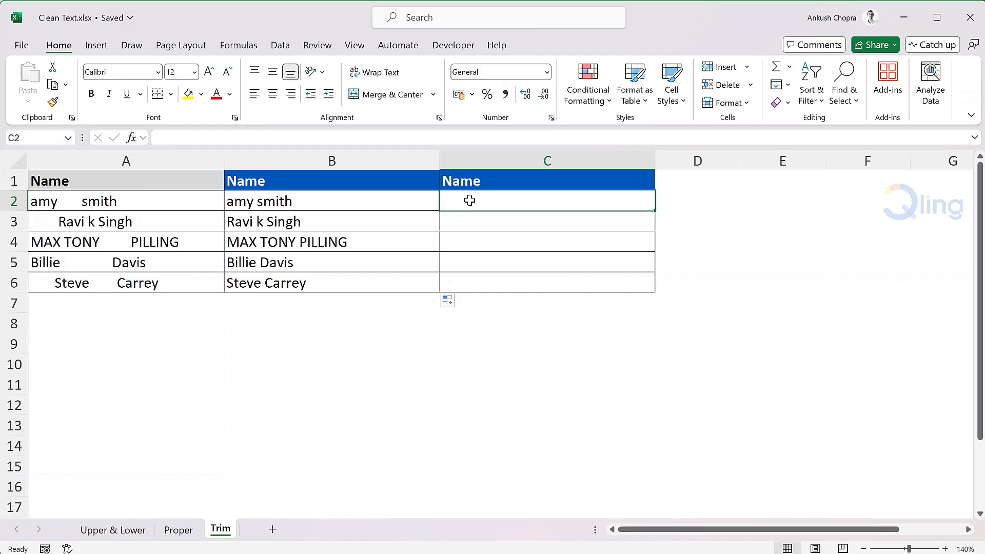
type("=proper")
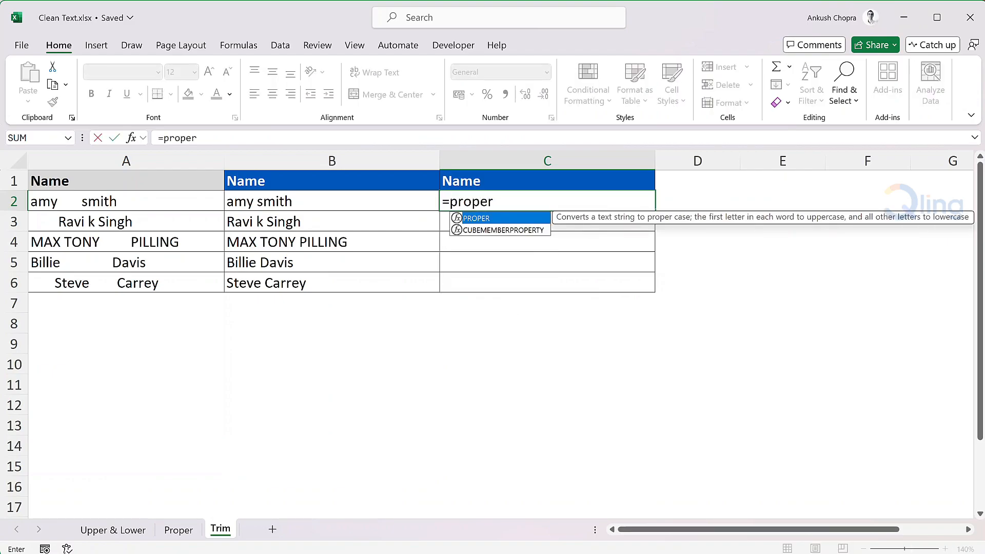
key("Tab")
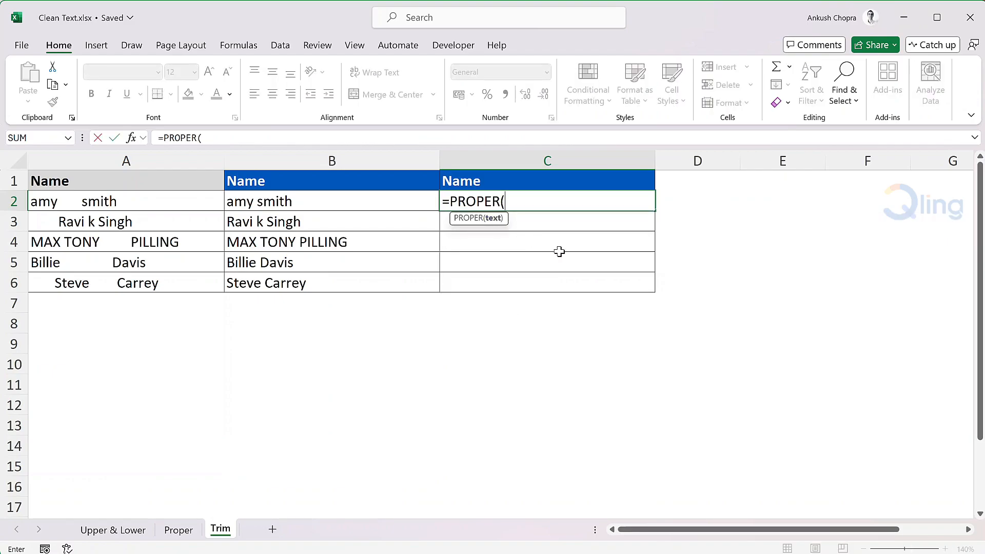
type("trim")
key("Tab")
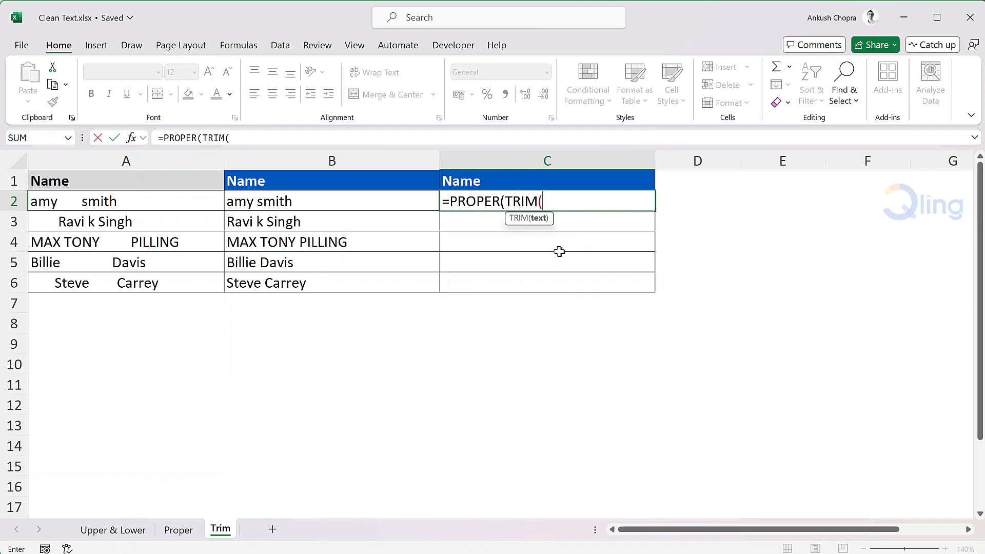
left_click(206, 201)
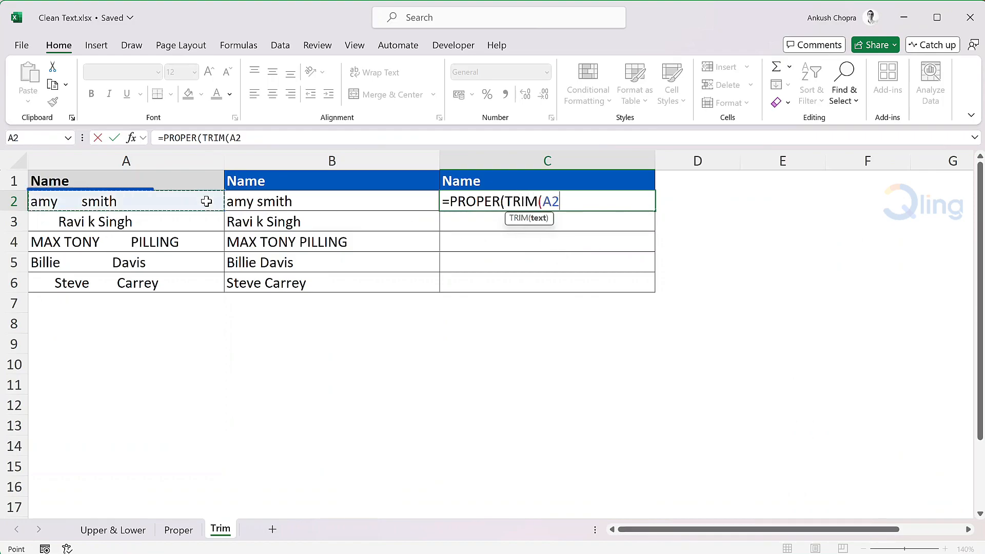
type("))")
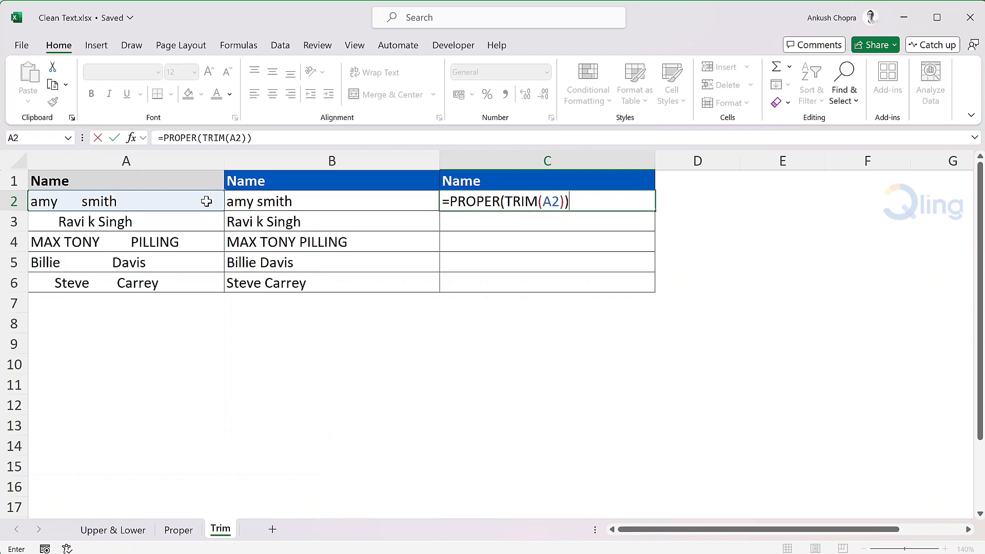
key("Return")
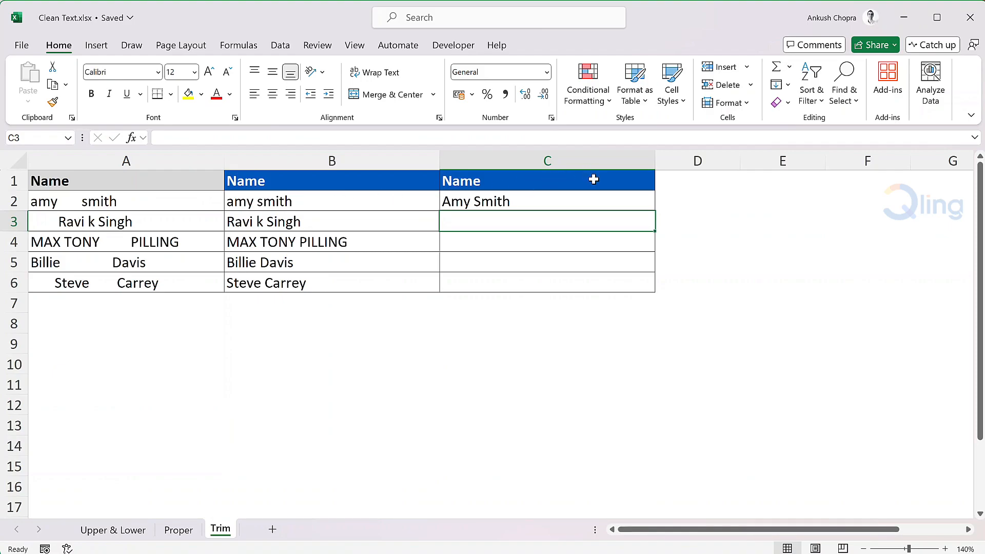
left_click(603, 198)
double_click(655, 211)
left_click(652, 201)
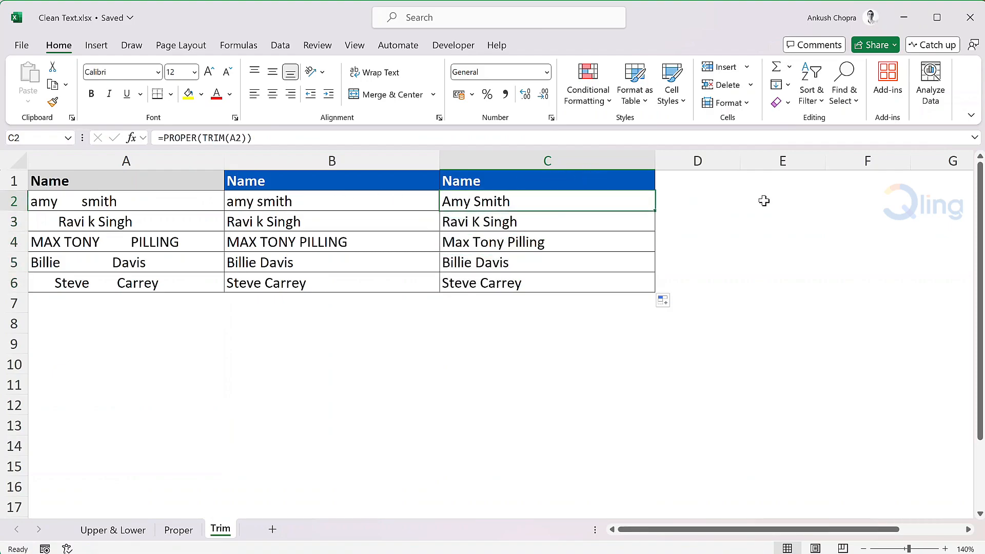